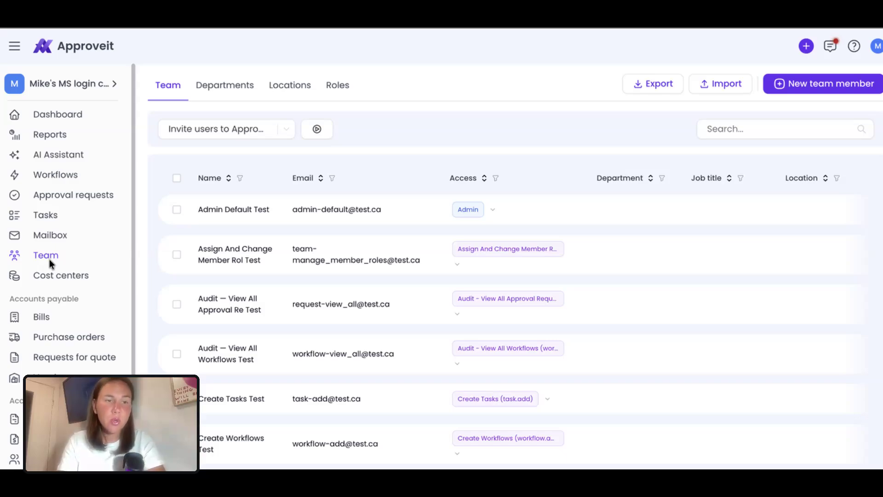
Open the CSM department role from the roles list for editing and collapse its Workflows and Approval Requests permission groups.
left_click(344, 88)
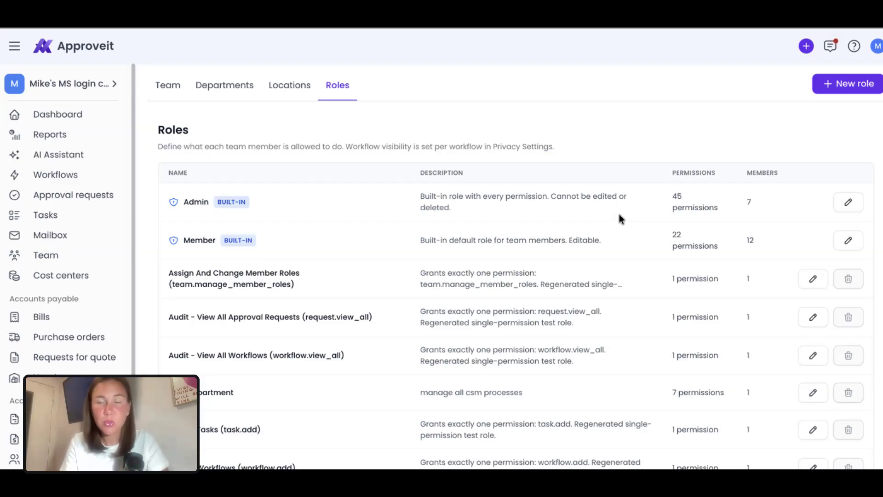
left_click(842, 91)
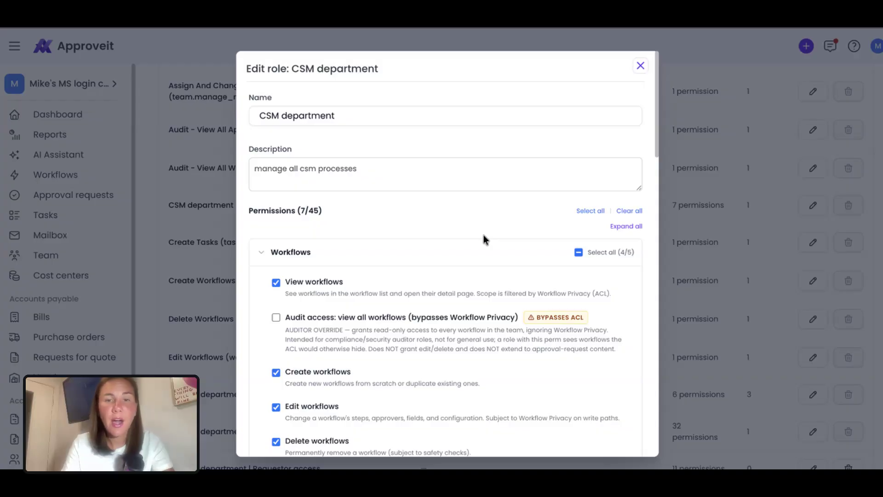
scroll(483, 238, "down", 1)
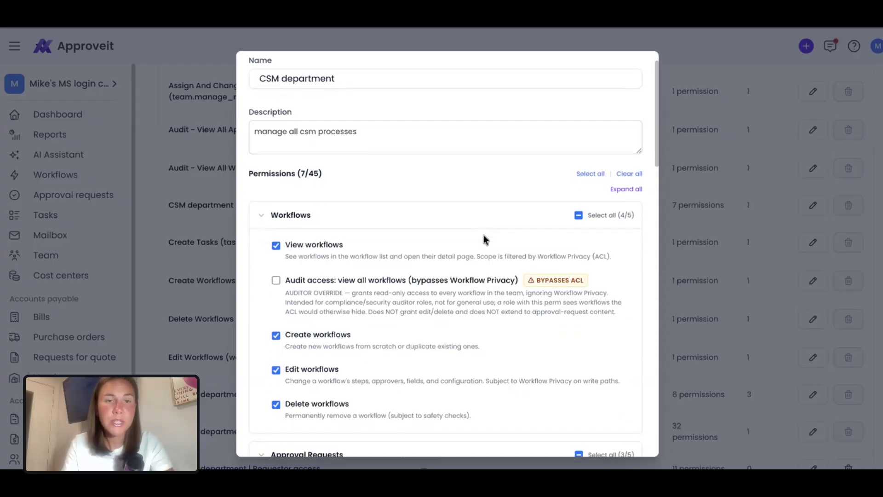
left_click(260, 216)
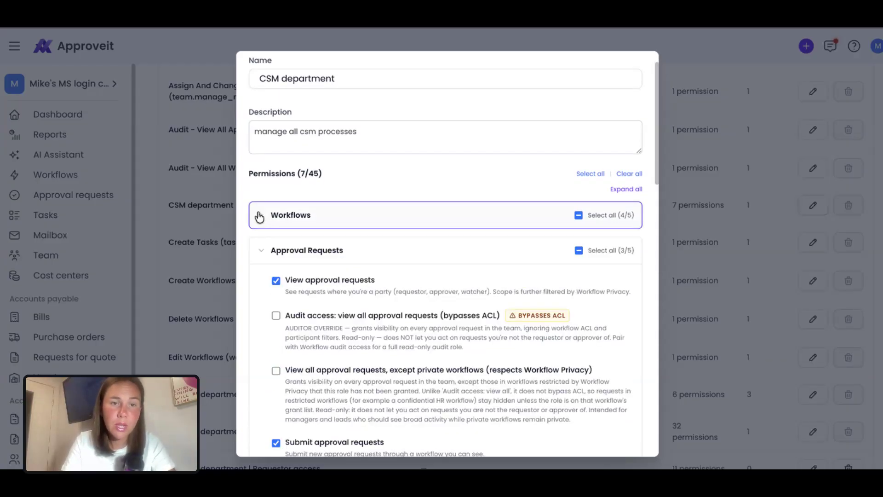
left_click(261, 252)
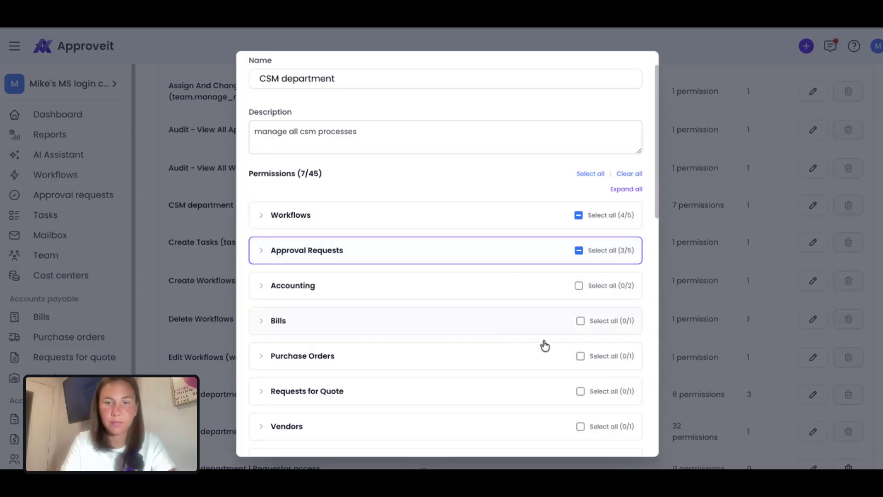
left_click(653, 413)
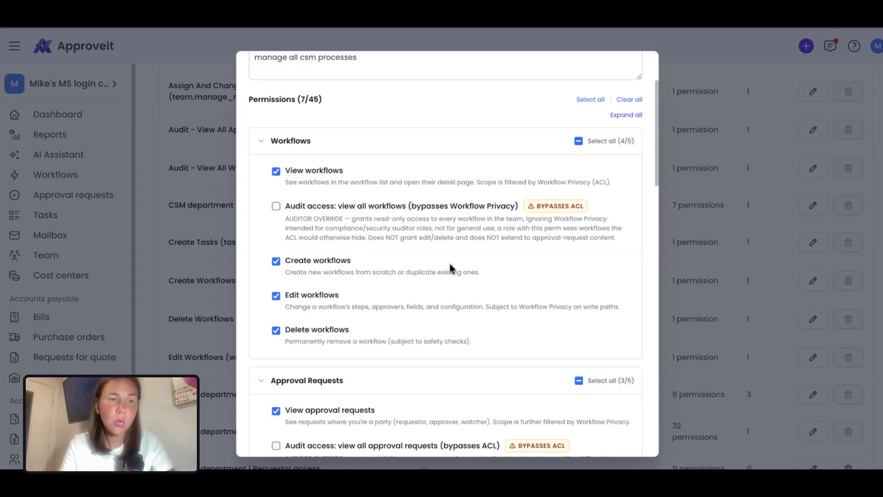
Review the CSM department role's Workflows and Approval Requests permissions, and save the role.
scroll(449, 268, "down", 1)
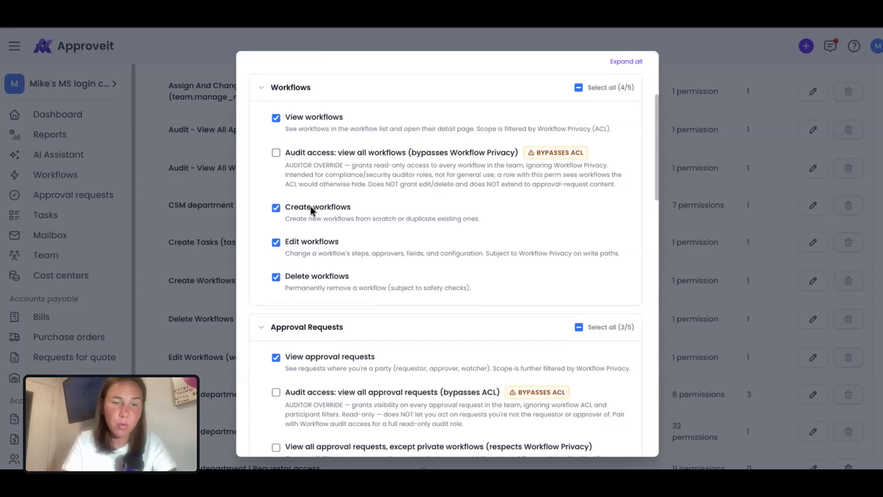
scroll(286, 410, "down", 1)
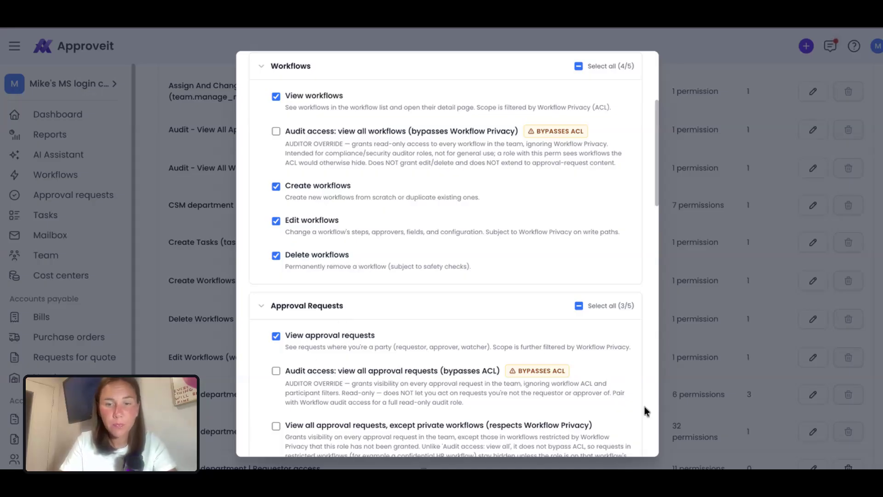
scroll(646, 411, "down", 2)
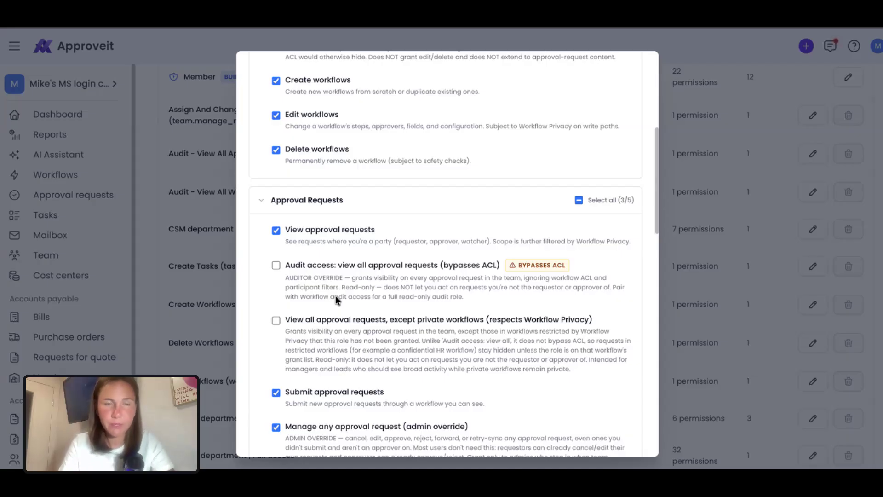
scroll(335, 296, "up", 6)
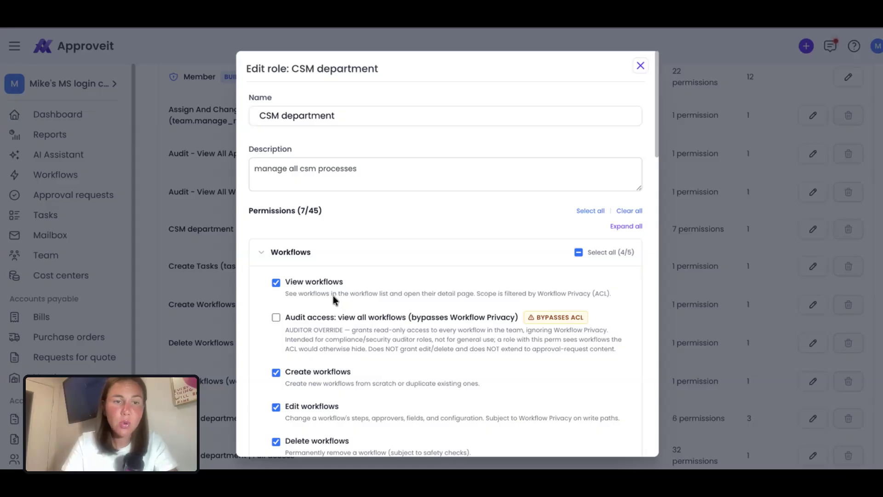
left_click(260, 254)
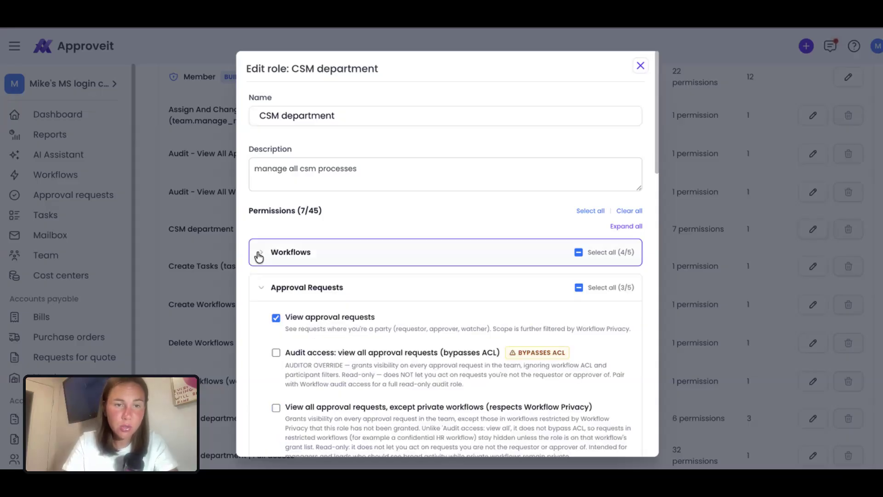
scroll(305, 286, "down", 3)
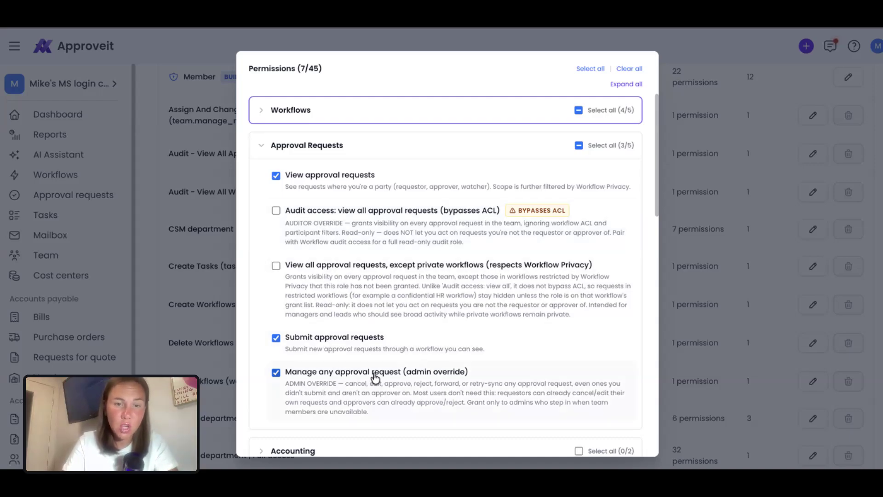
scroll(374, 388, "down", 1)
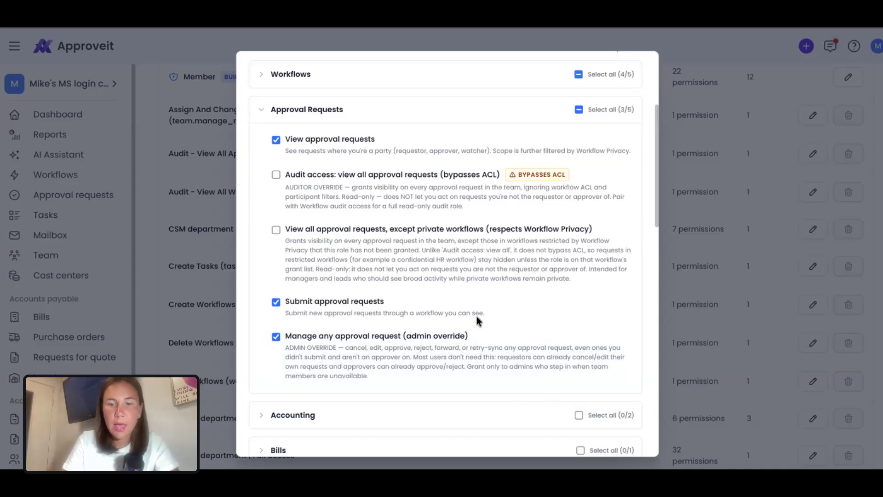
scroll(451, 313, "down", 1)
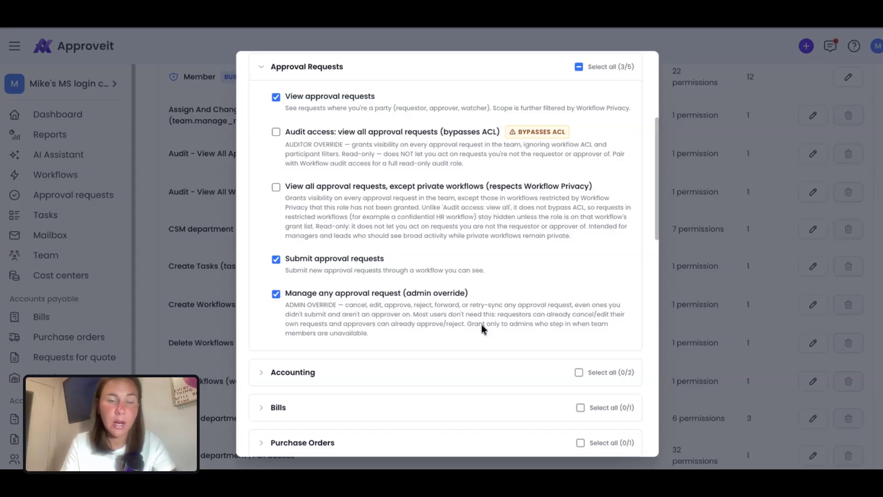
scroll(481, 324, "up", 1)
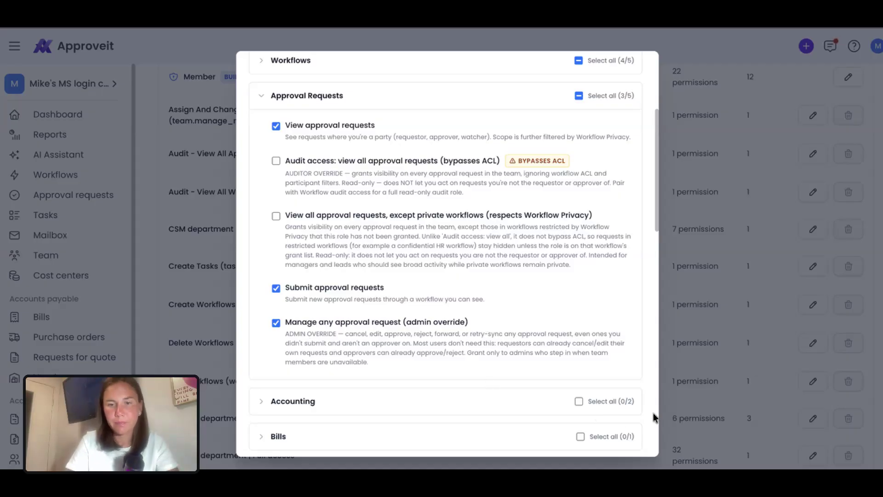
scroll(518, 303, "down", 15)
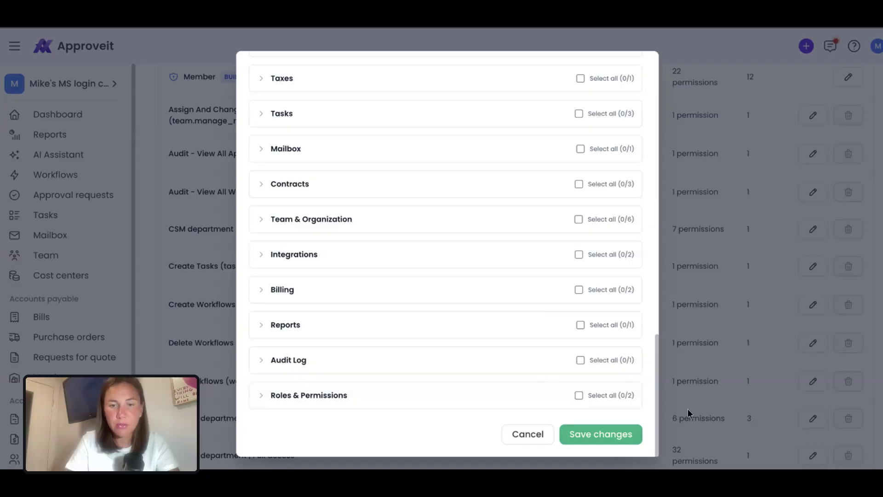
left_click(616, 435)
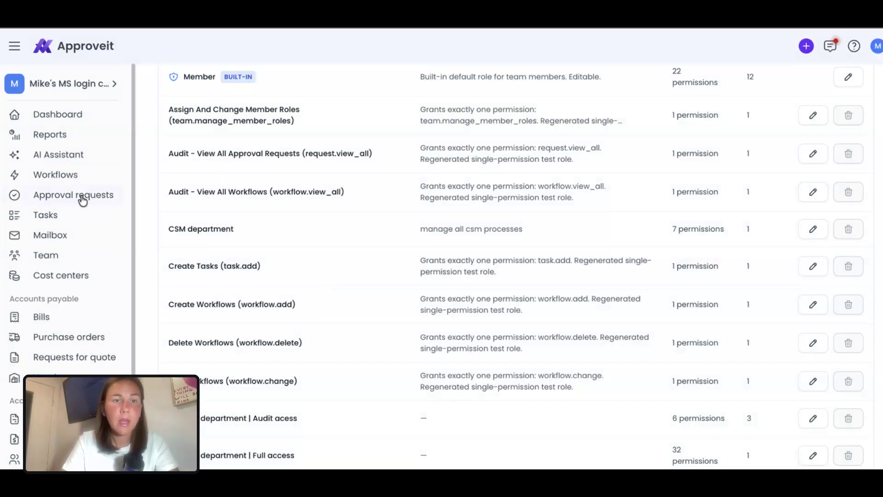
Find the team member assigned the CSM department role in the team list and look through the roles available for that member.
scroll(253, 213, "up", 4)
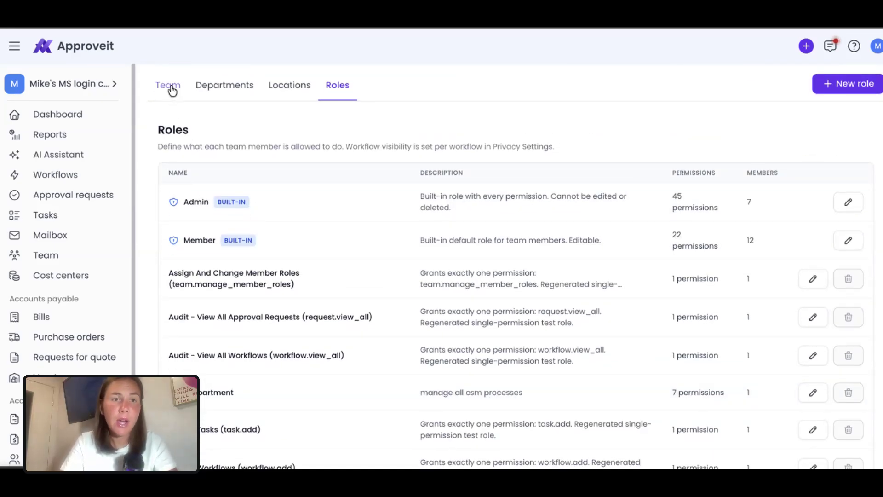
left_click(172, 89)
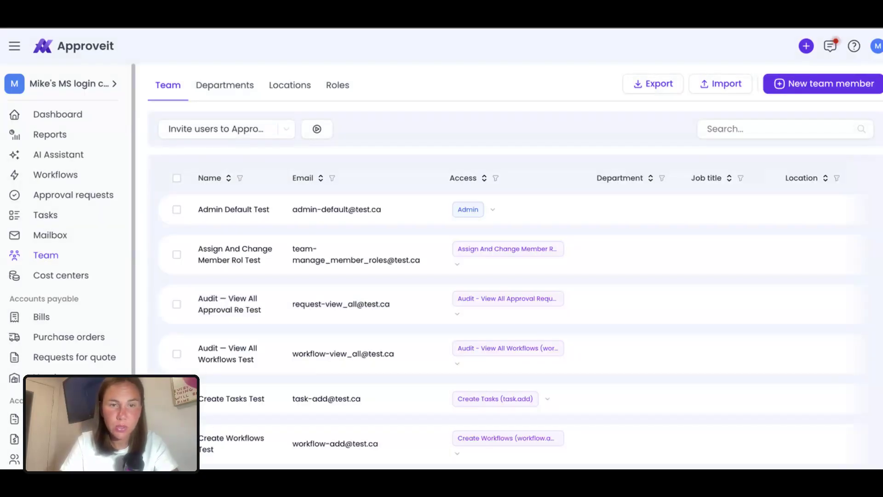
scroll(324, 276, "down", 1)
scroll(296, 321, "down", 6)
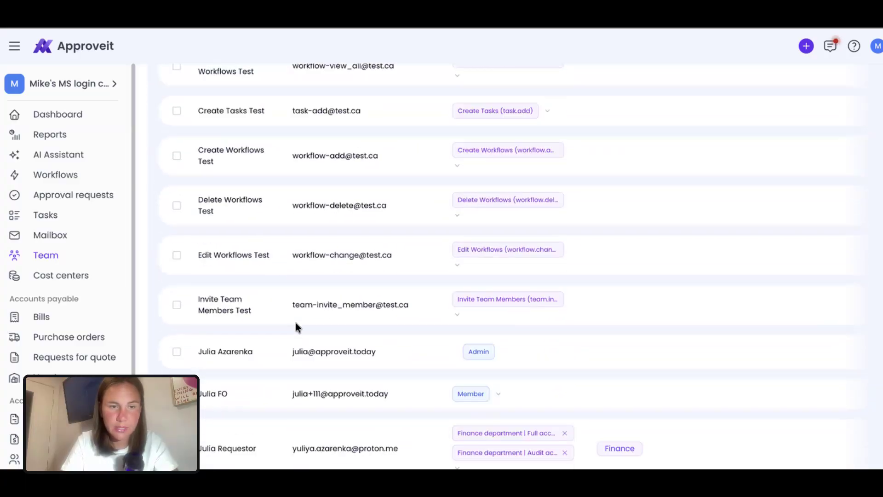
scroll(296, 322, "up", 2)
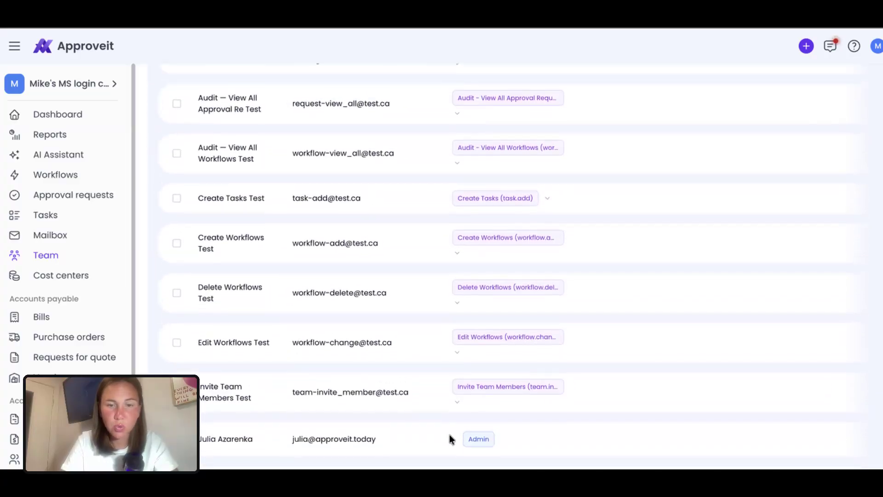
left_click(484, 441)
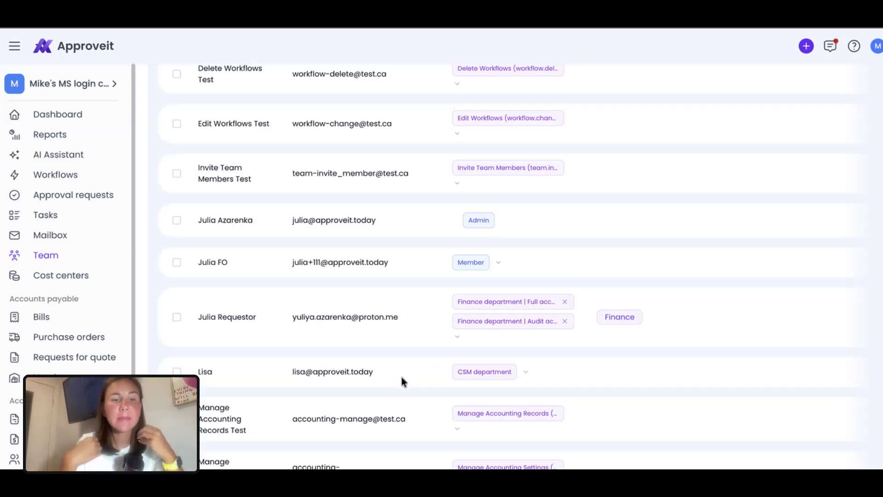
left_click(525, 372)
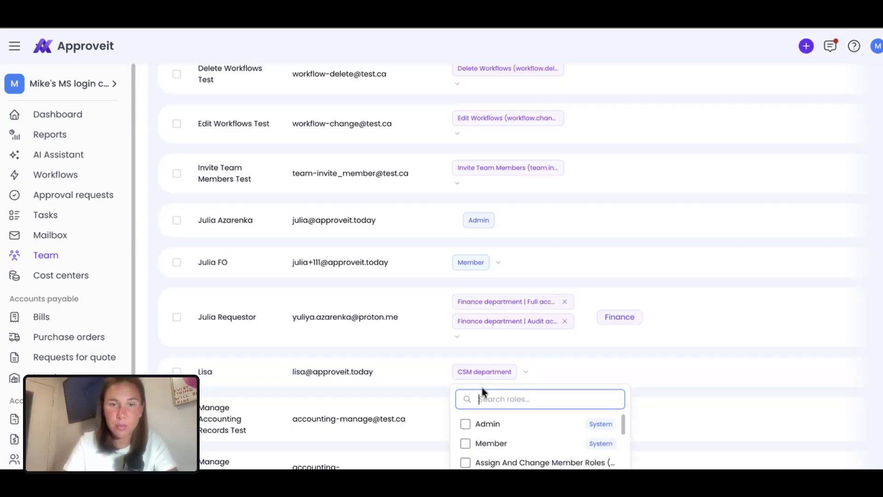
scroll(519, 384, "down", 1)
scroll(520, 385, "down", 2)
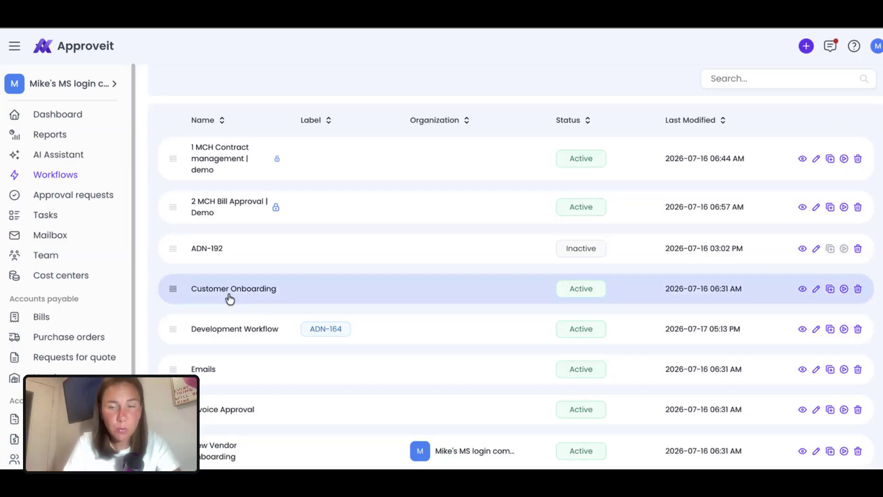
Limit access to the Customer Onboarding workflow to the CSM department role, covering both Workflow and Requests, and save the workflow.
left_click(205, 295)
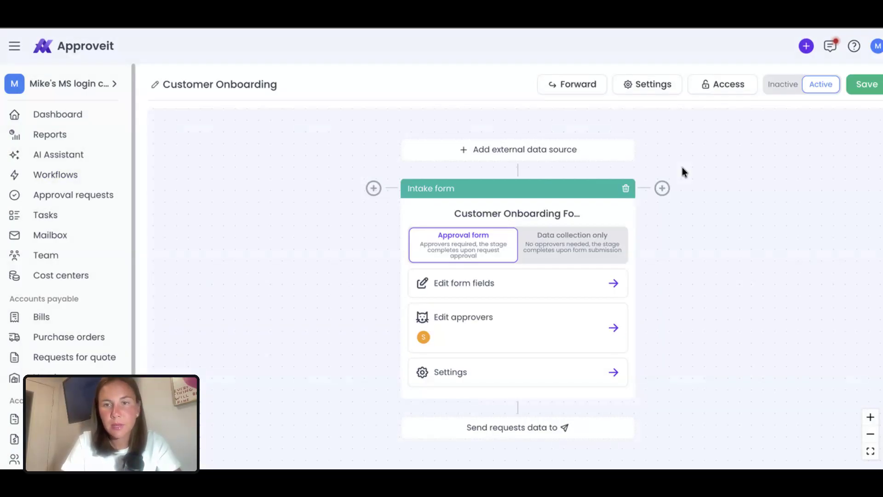
left_click(728, 86)
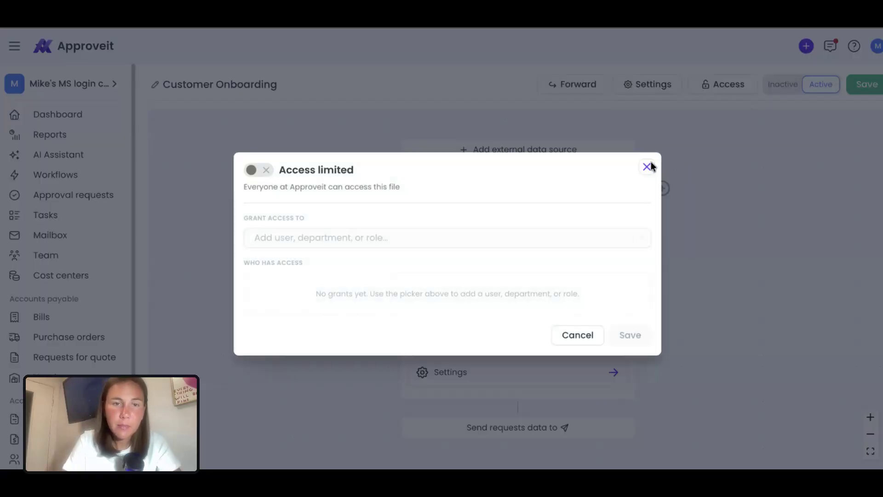
left_click(252, 171)
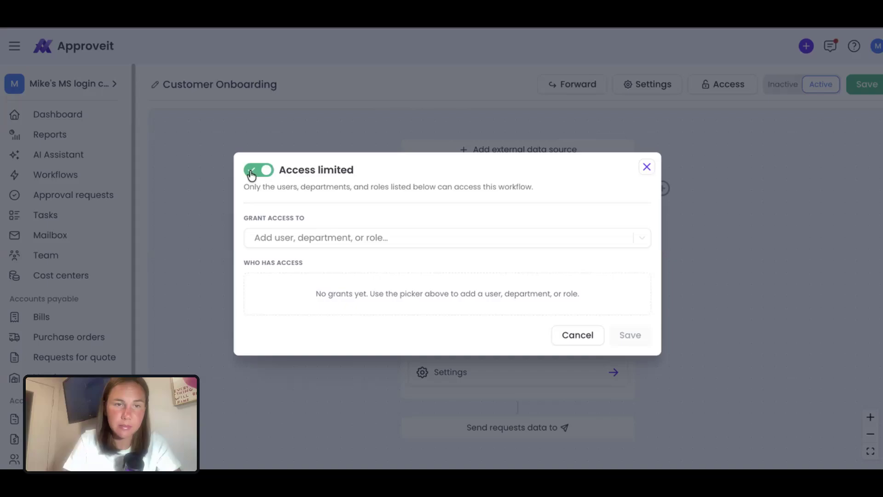
left_click(342, 237)
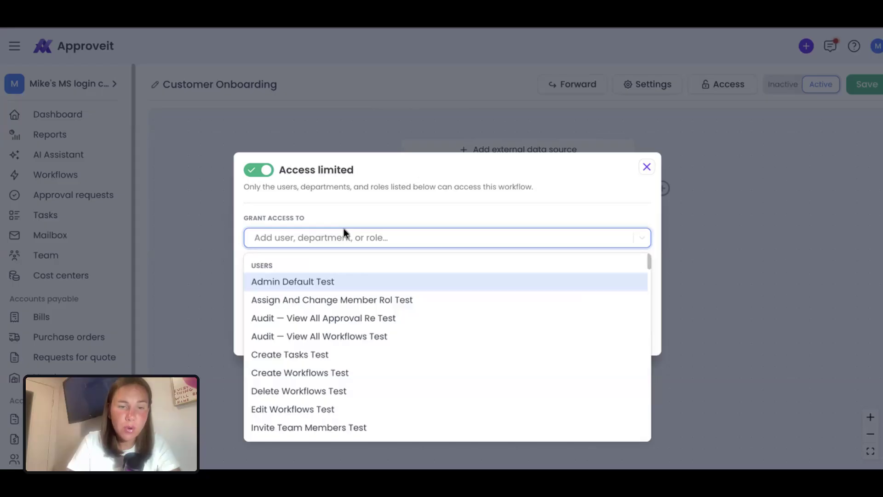
left_click(675, 166)
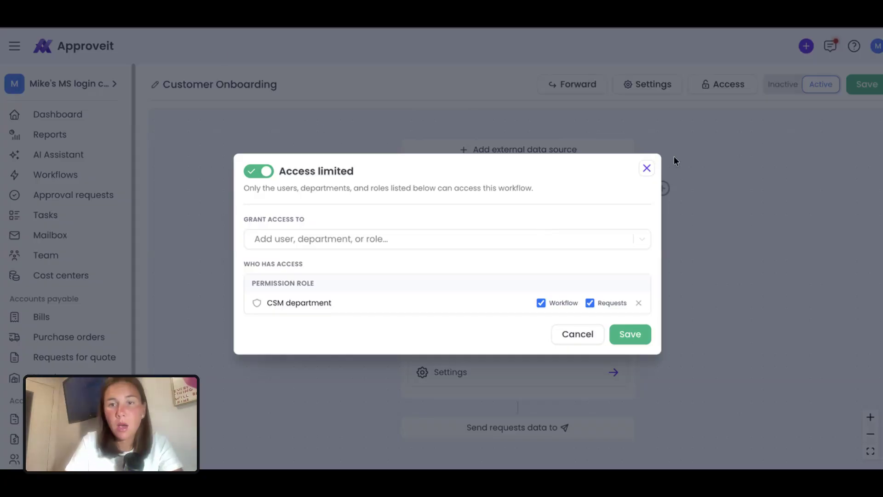
left_click(639, 332)
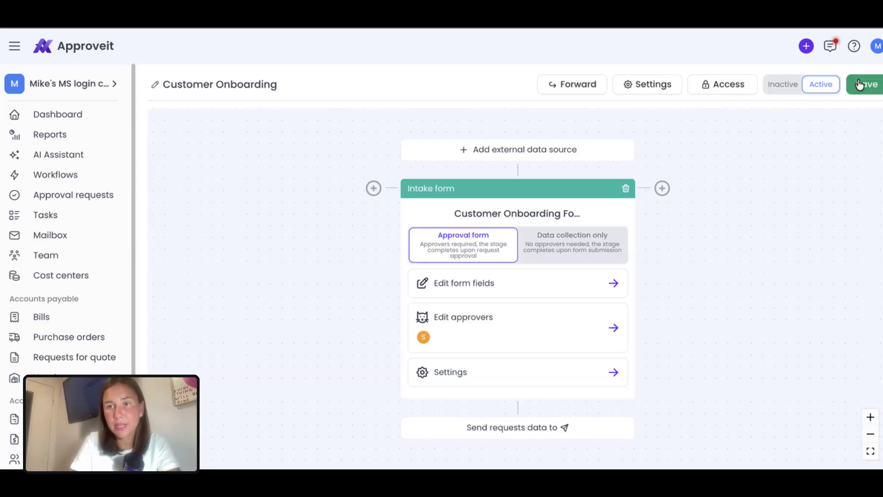
left_click(860, 89)
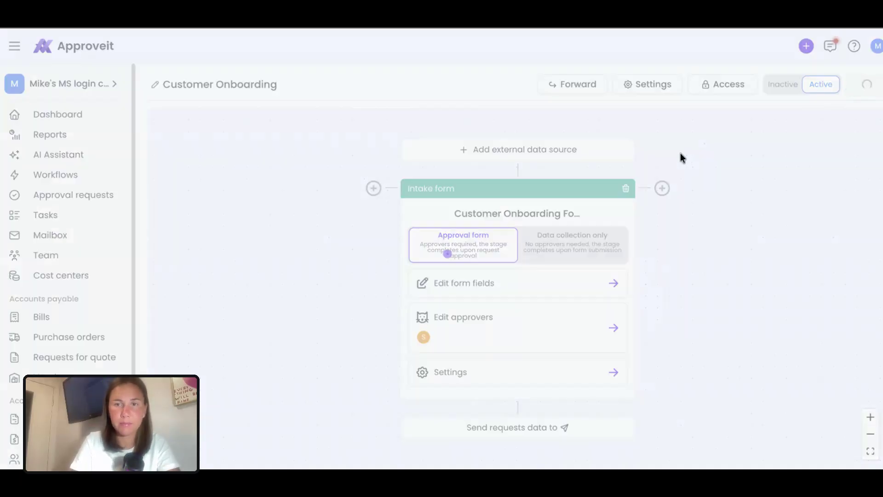